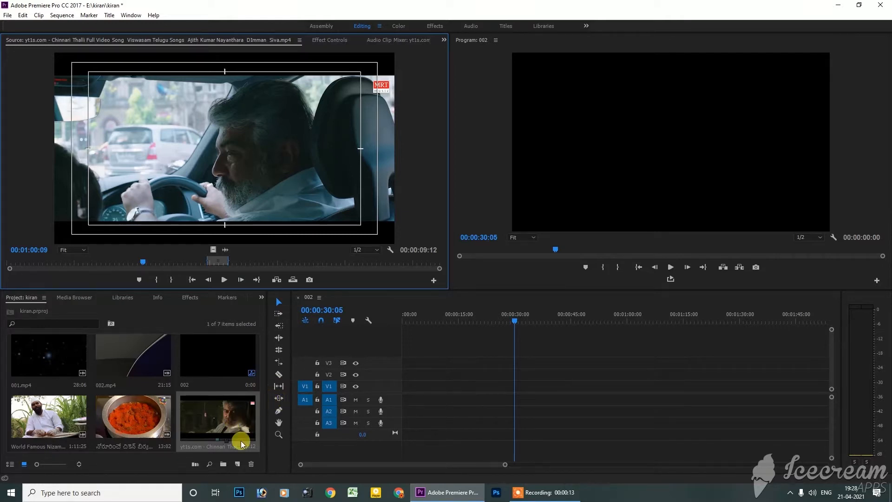
Step: Place only the video of the Chinnari Thalli clip at the start of track V1, changing the sequence settings to match the clip
double_click(209, 413)
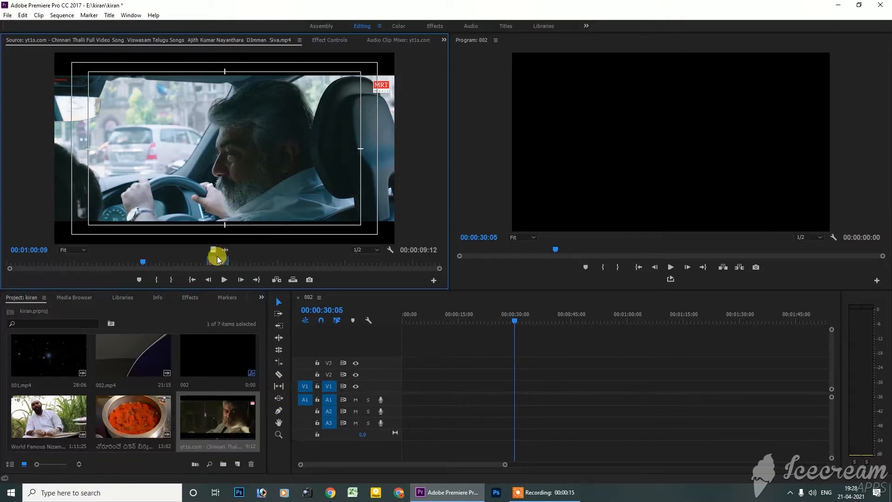
drag(123, 263, 18, 267)
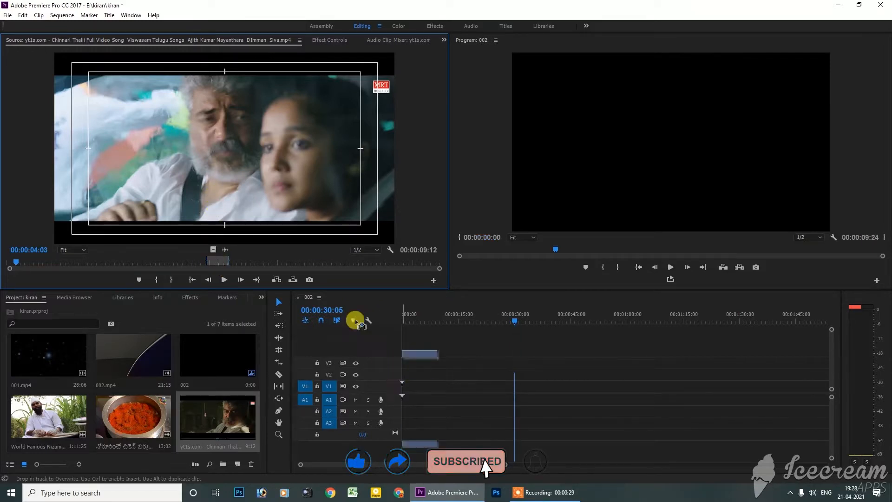
drag(212, 248, 404, 398)
click(435, 266)
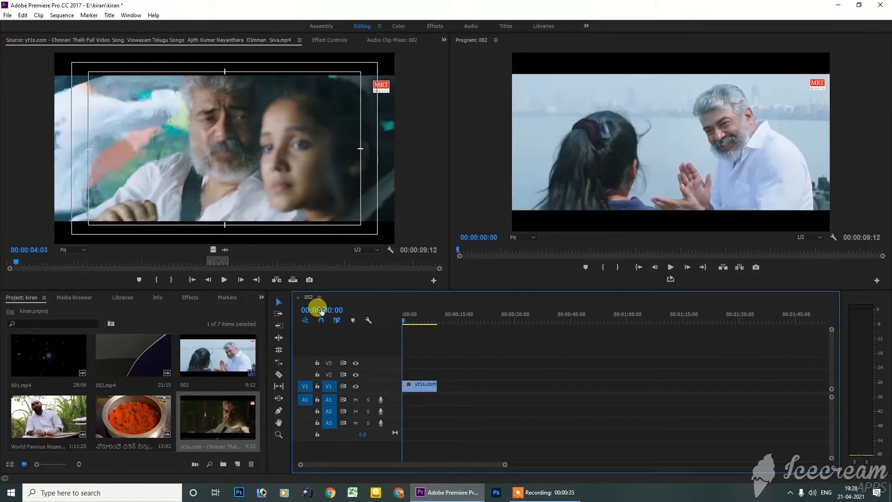
Step: Play the sequence to preview the placed clip, and park the playhead around 00:00:05:08
key(space)
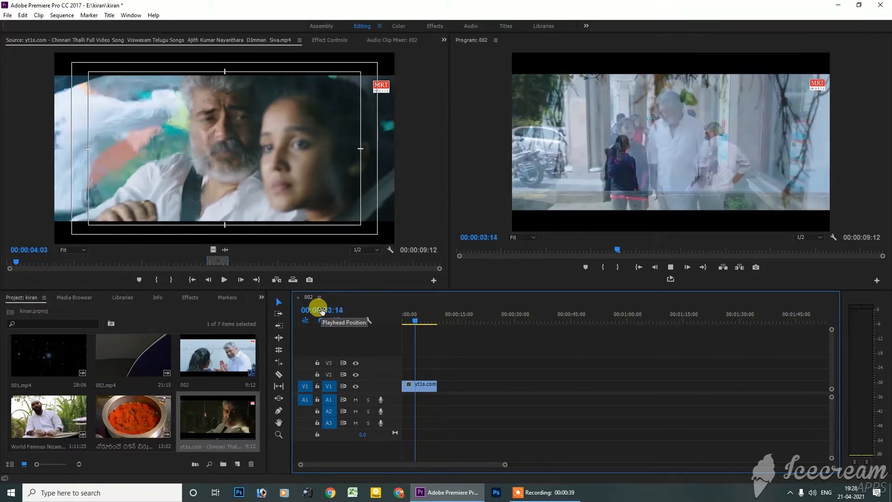
key(Home)
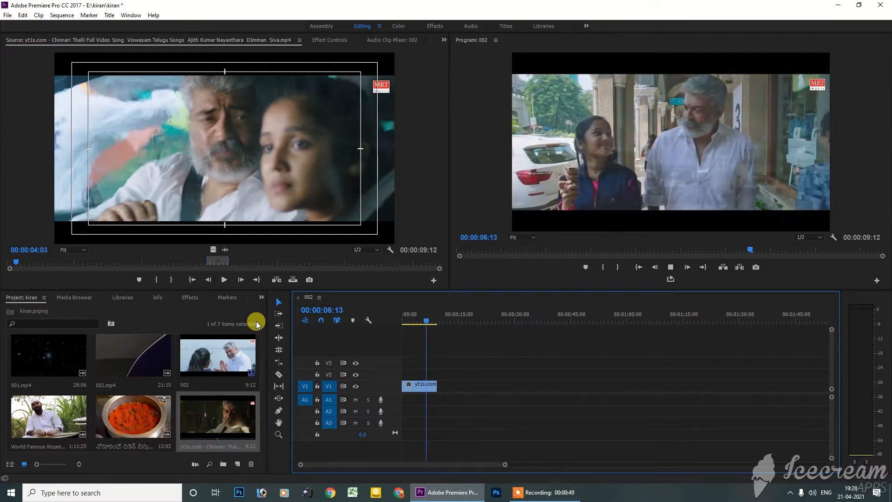
key(space)
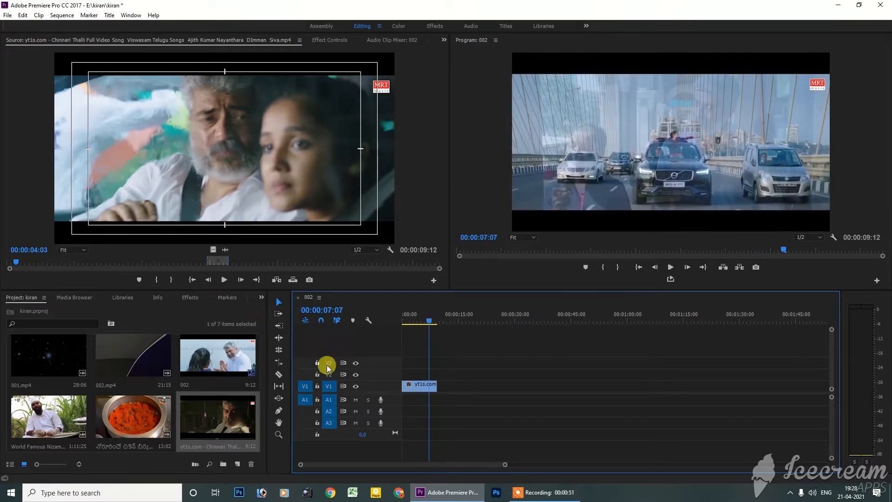
drag(430, 321, 424, 324)
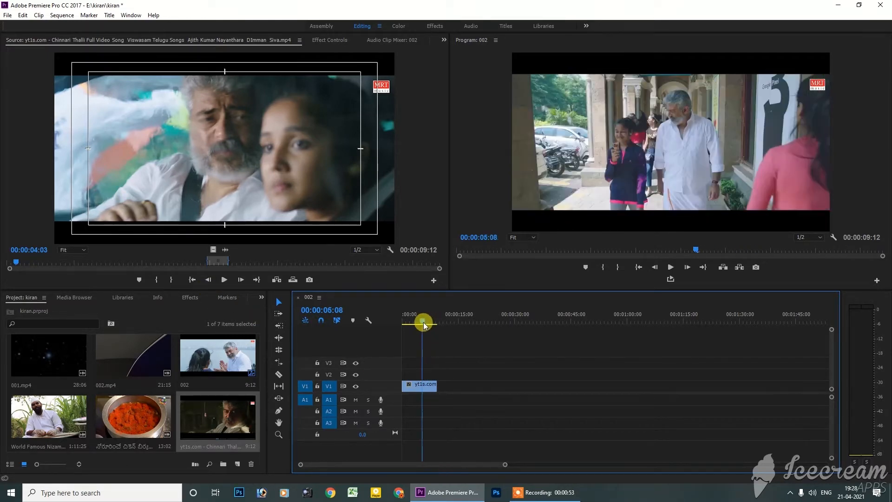
Step: Slip the Chinnari Thalli clip on V1 to earlier source footage with the Slip tool, keeping its timeline position
click(418, 384)
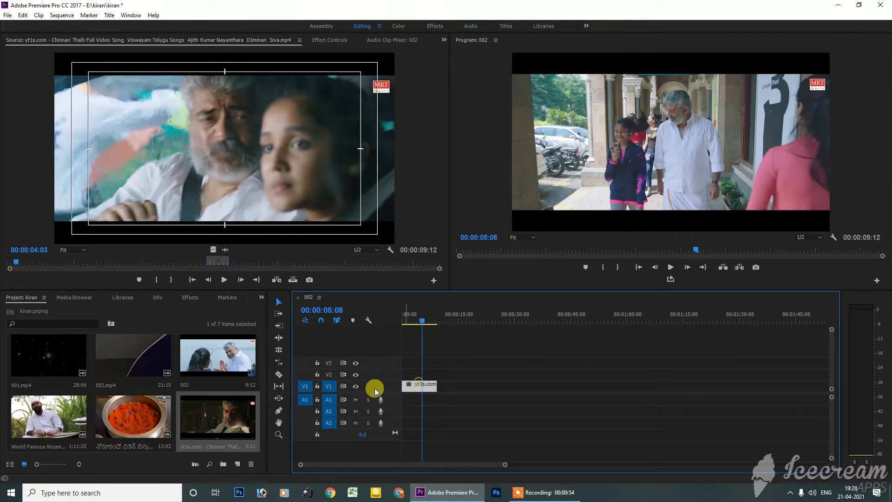
click(279, 387)
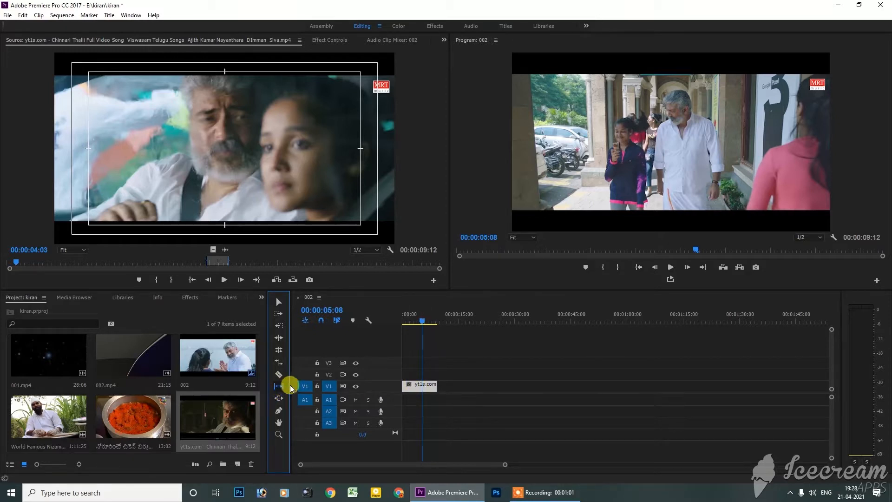
click(422, 387)
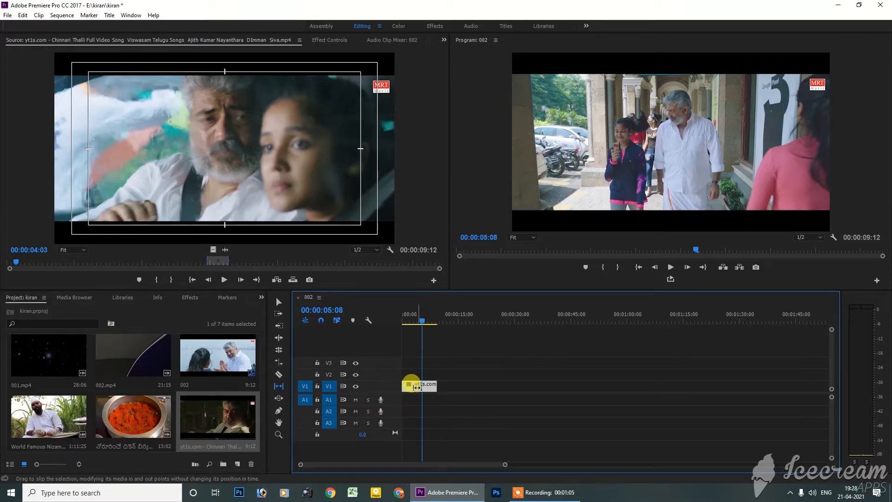
drag(417, 388, 590, 385)
Step: Play the slipped clip from the beginning of the sequence to review its new footage
drag(413, 320, 344, 320)
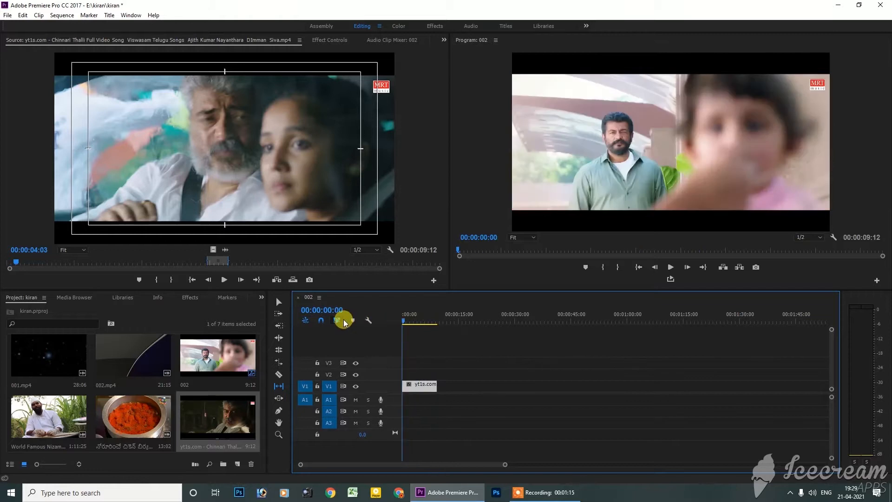
key(space)
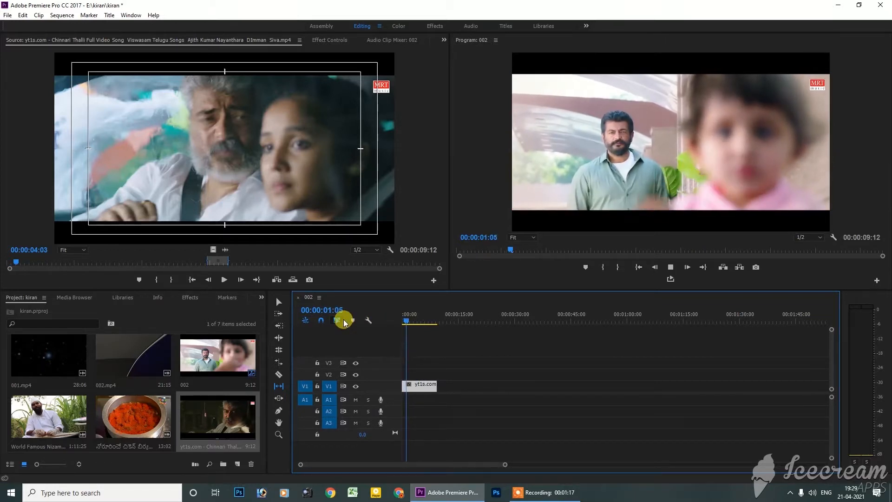
key(space)
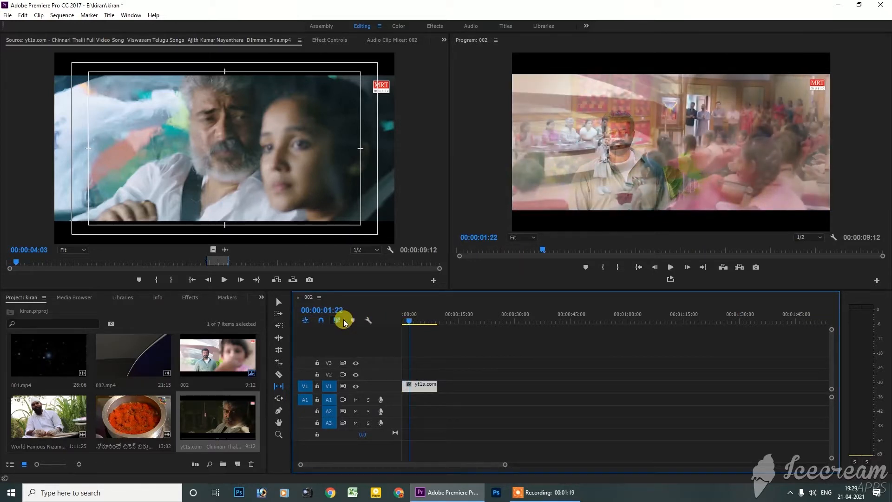
Step: Slip the V1 clip in the opposite direction to later source footage, starting with the playhead at the sequence start
key(Home)
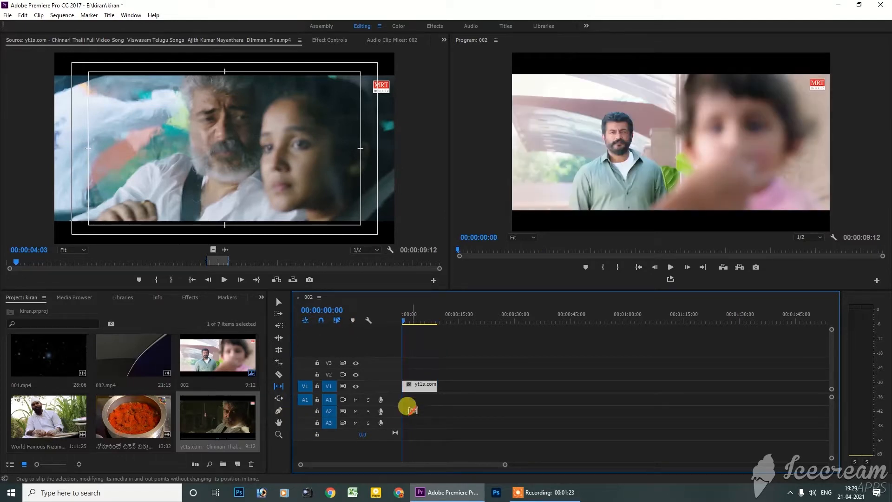
drag(419, 386, 363, 400)
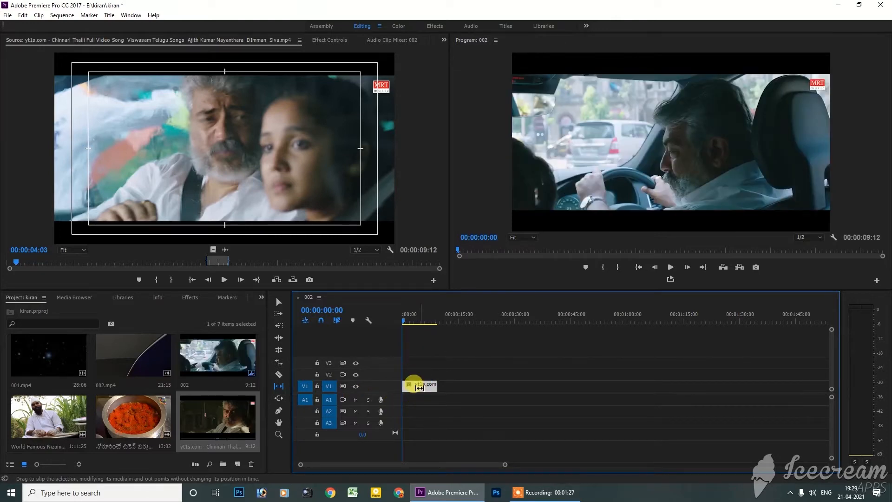
drag(412, 384, 398, 399)
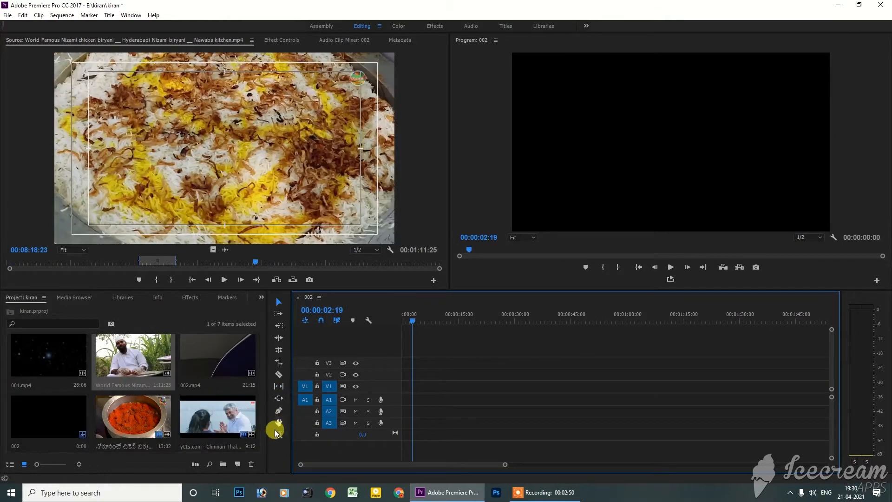
Step: Open the Chinnari Thalli clip and over7.mp4 in the source monitor to review the available footage
click(279, 400)
click(239, 414)
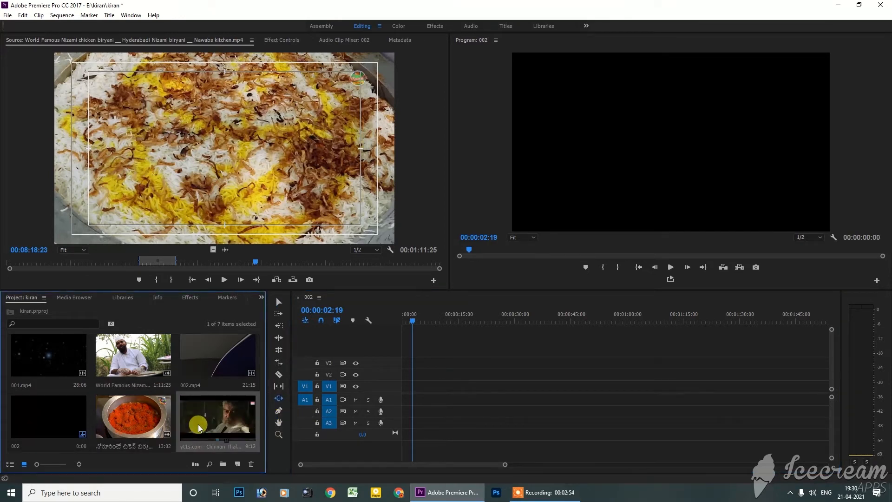
double_click(216, 414)
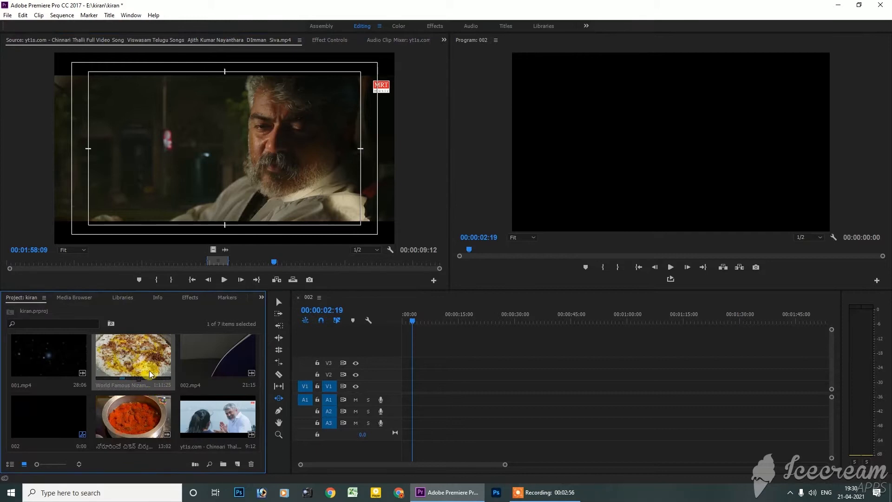
scroll(158, 419, down, 1)
double_click(64, 418)
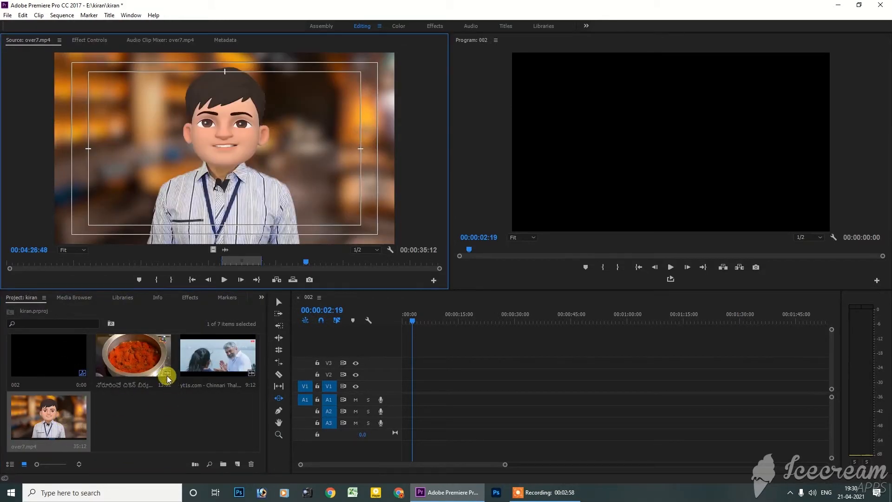
Step: Place the Chicken Dum Biryani clip with its audio at the start of V1 and A1, changing the sequence settings to match it
double_click(161, 362)
drag(160, 361, 138, 351)
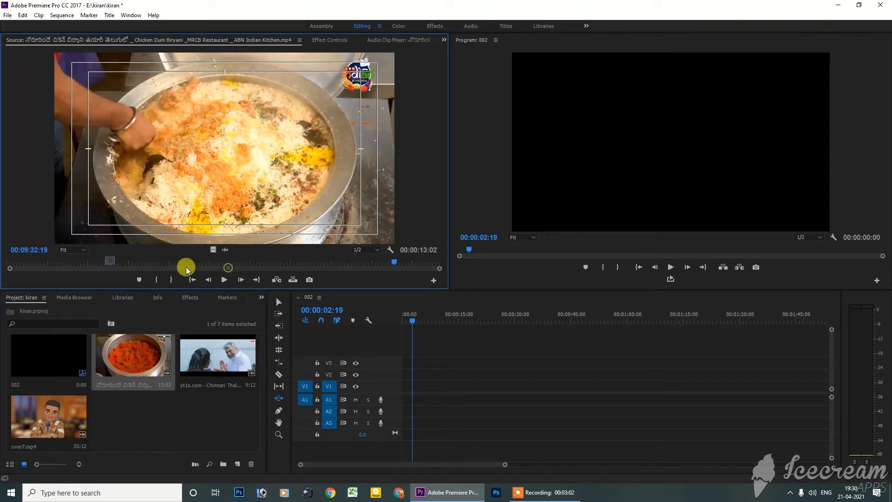
click(246, 263)
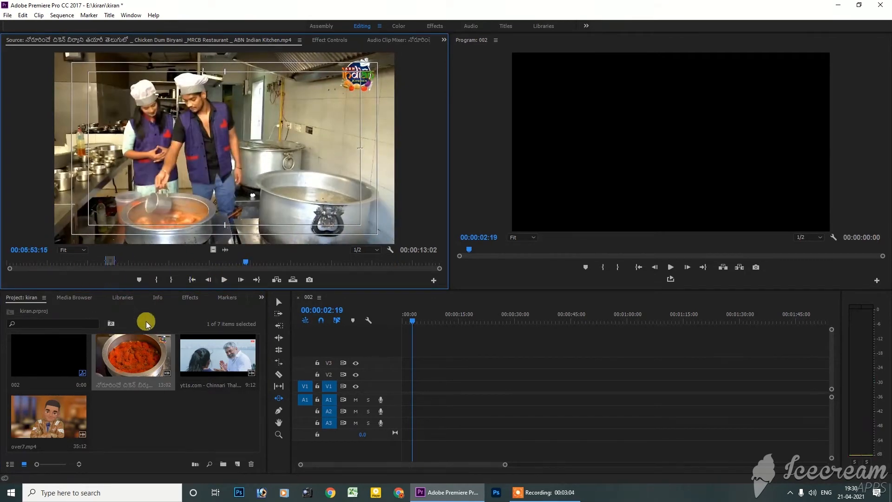
drag(145, 359, 395, 399)
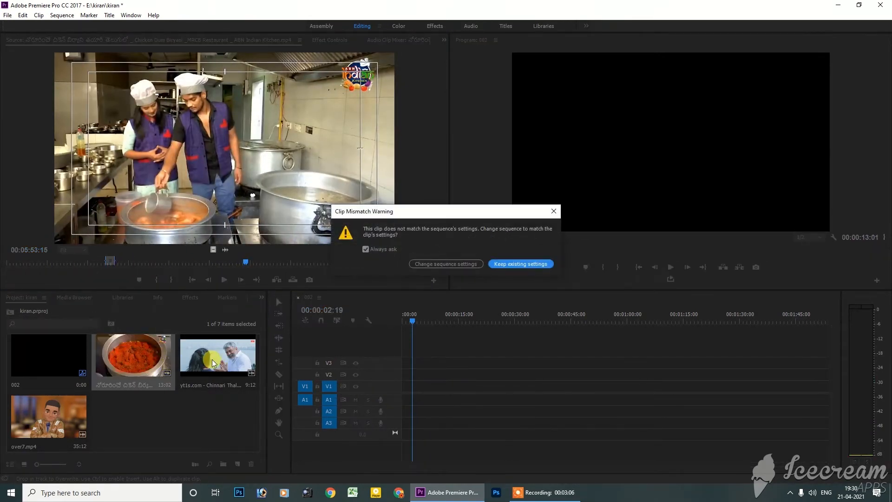
click(415, 267)
Step: Add the Chinnari Thalli clip with audio after the Chicken Dum Biryani clip and close the gap between them
double_click(218, 356)
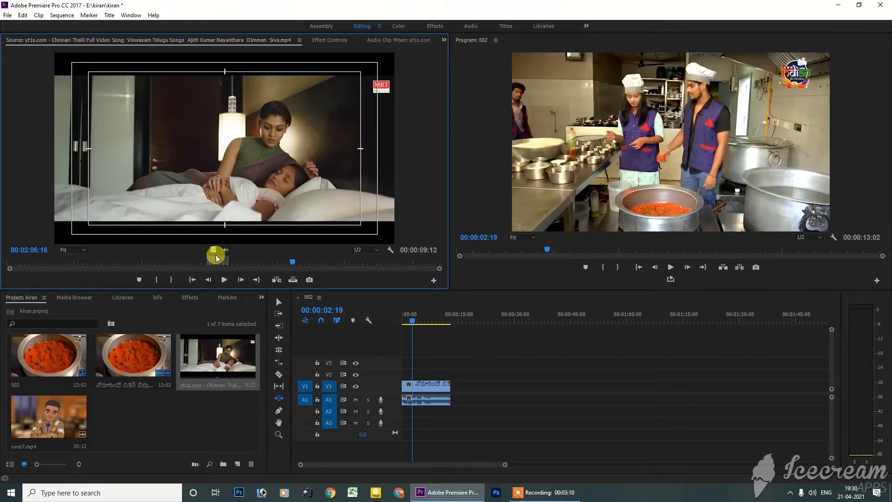
drag(237, 179, 467, 391)
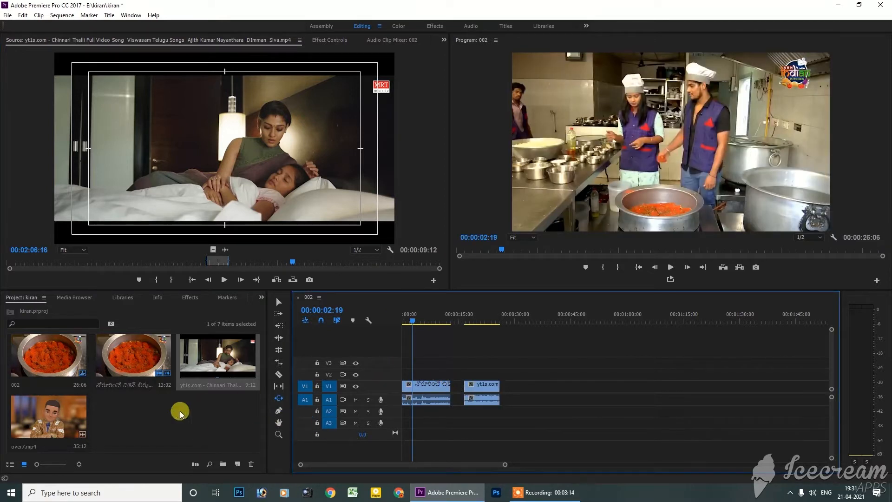
click(279, 302)
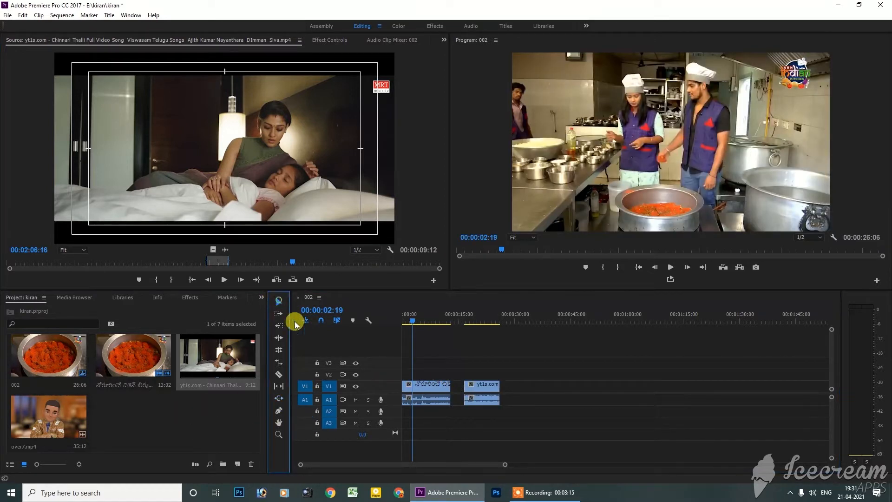
click(457, 390)
key(Delete)
Step: Add over7.mp4 after the Chinnari Thalli clip on V1 and A1, and close the gap before it
double_click(49, 425)
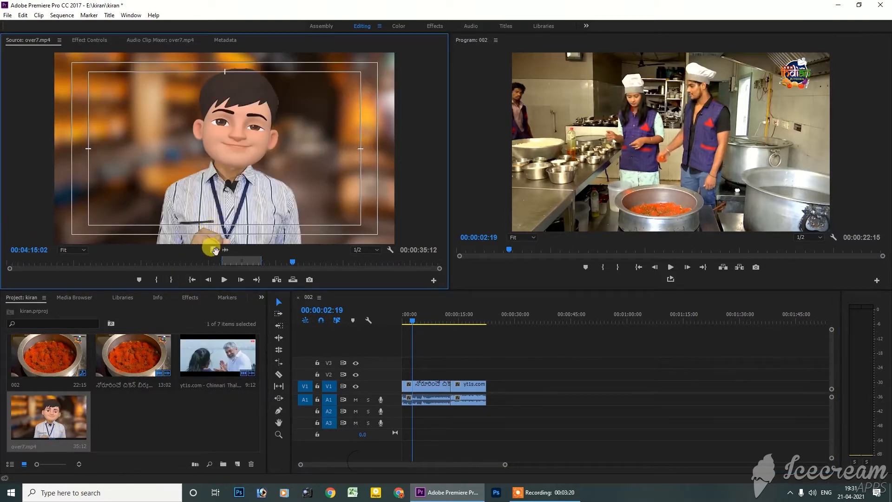
drag(214, 251, 519, 388)
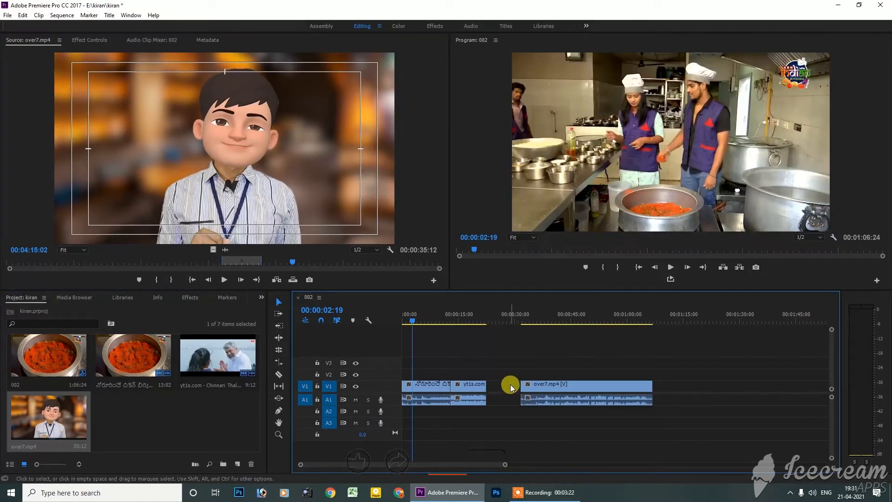
click(511, 387)
key(Delete)
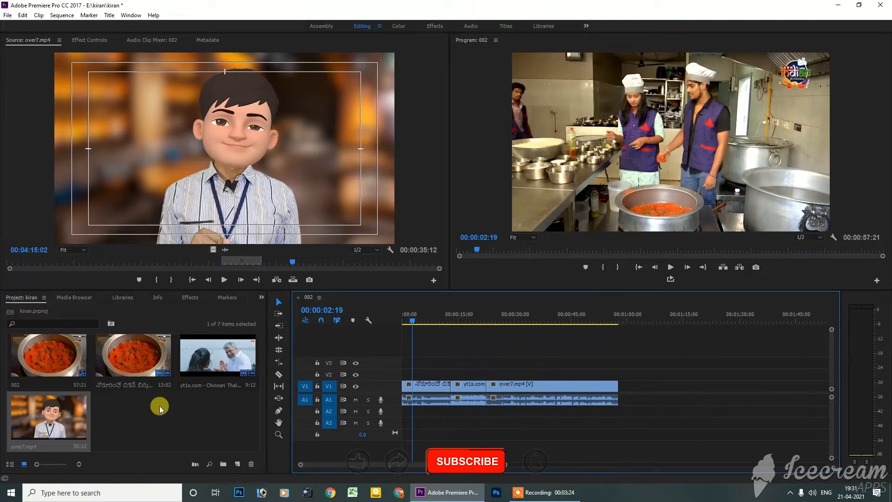
Step: Add the World Famous Nizami chicken biryani clip with its audio directly after over7.mp4 on V1 and A1
scroll(159, 409, up, 2)
double_click(158, 385)
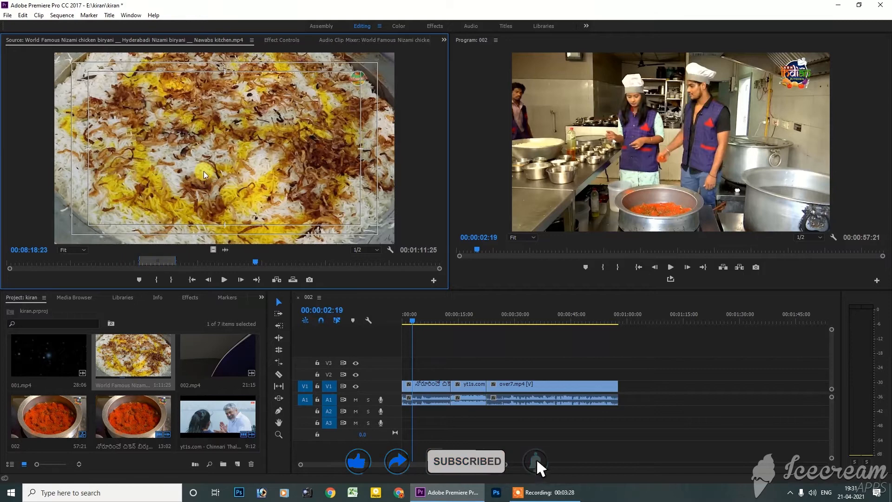
drag(204, 175, 629, 385)
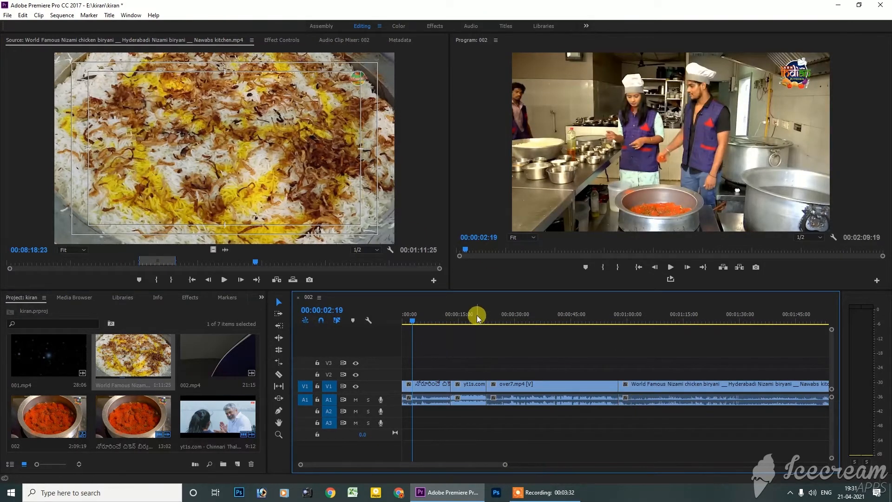
Step: Slide the Chinnari Thalli clip about 12 seconds later between its neighbours with the Slide tool, and check the sequence around 00:00:20:11
mouse_move(476, 315)
mouse_down()
mouse_move(609, 326)
mouse_move(484, 319)
mouse_up()
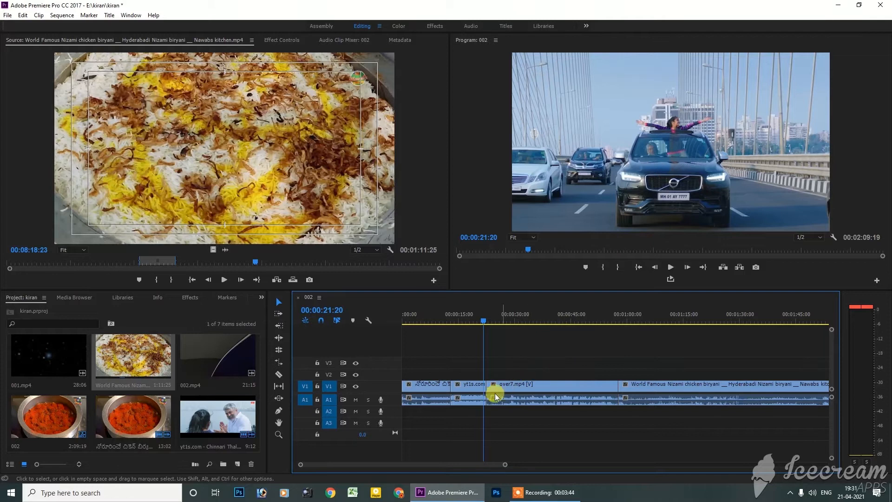
click(469, 388)
click(278, 400)
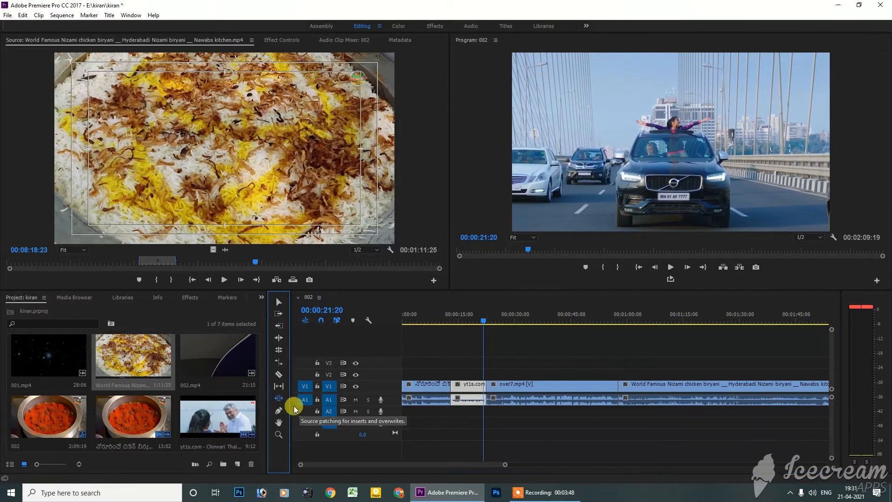
click(280, 399)
click(469, 389)
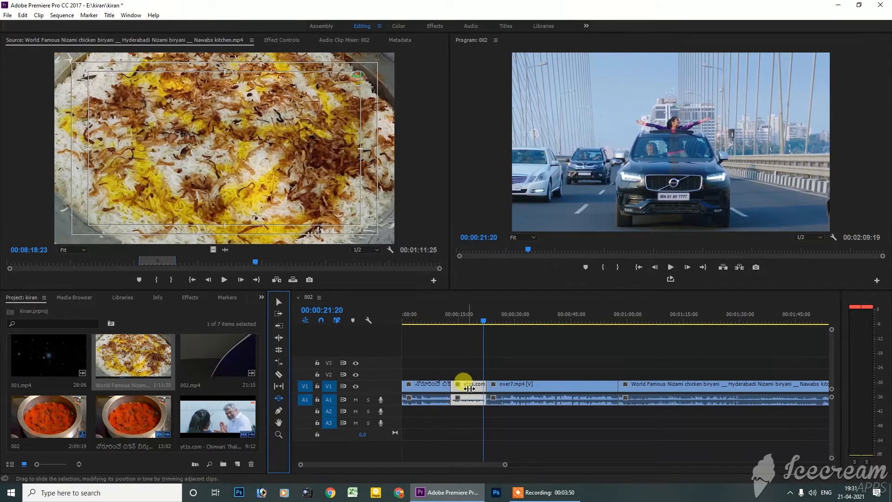
click(471, 385)
drag(479, 387, 512, 388)
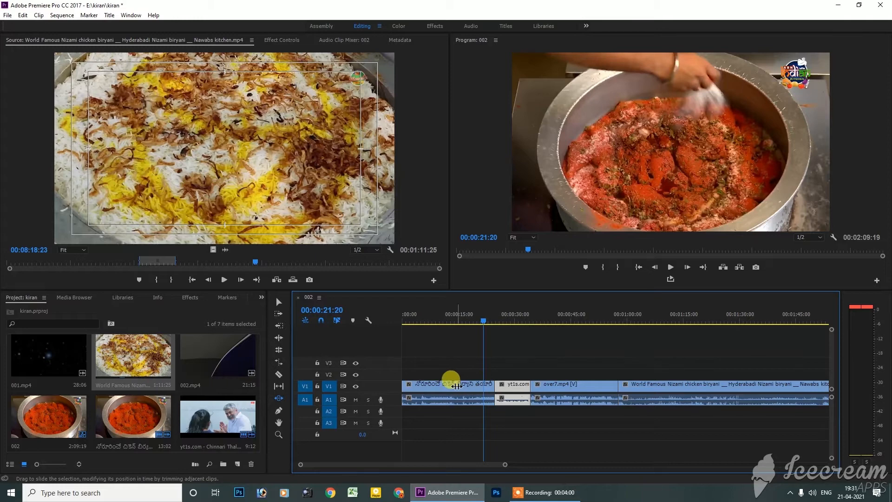
drag(484, 320, 478, 368)
drag(506, 465, 536, 462)
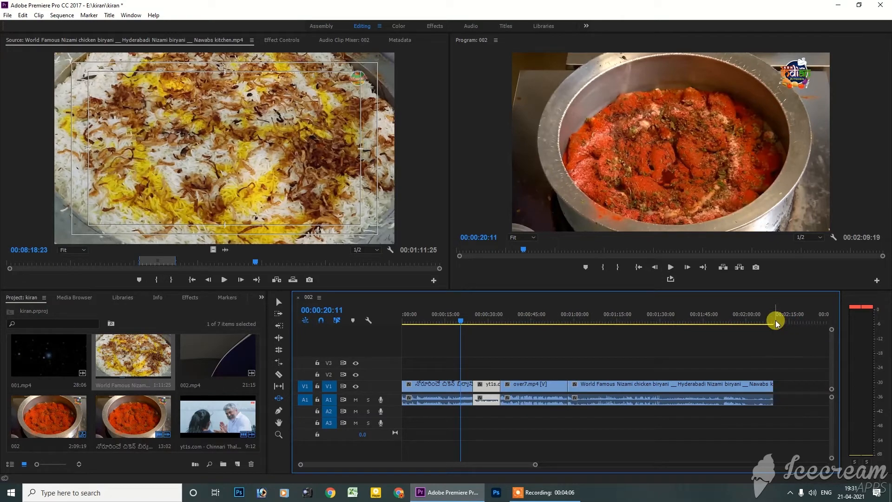
Step: Check the edit points at the starts of the Chinnari Thalli and World Famous Nizami clips, and the end of sequence 002
key(Down)
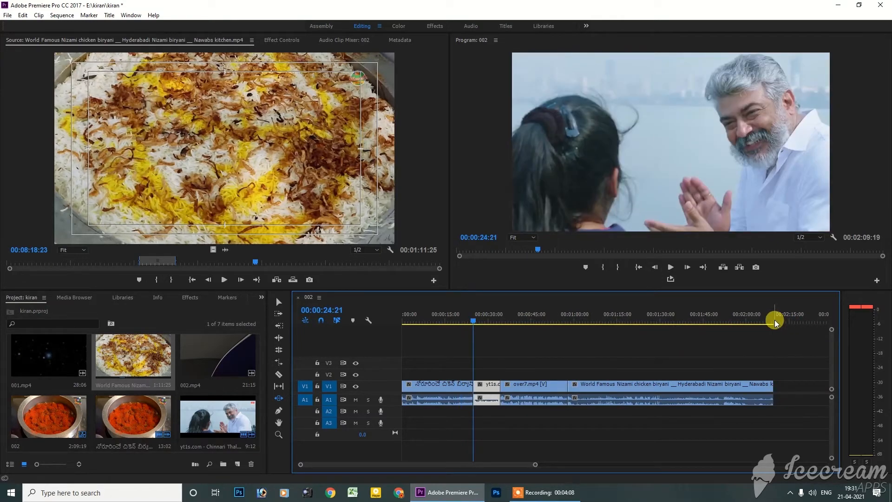
click(775, 320)
key(Up)
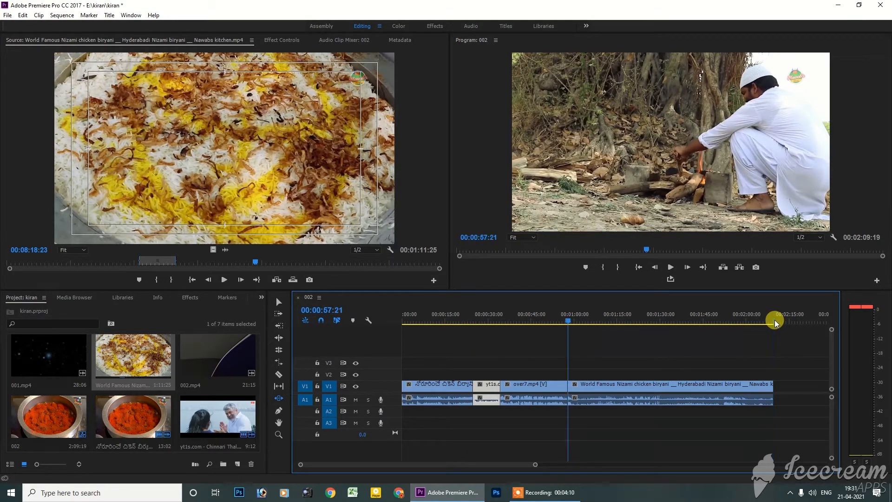
key(Down)
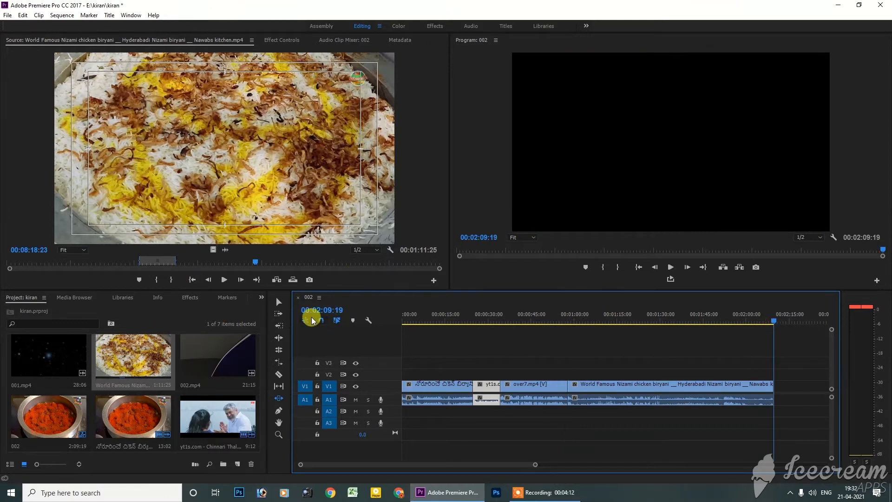
Step: Slide the Chinnari Thalli clip about 5 seconds earlier between its neighbours, and check the sequence around 00:00:13:15
click(476, 316)
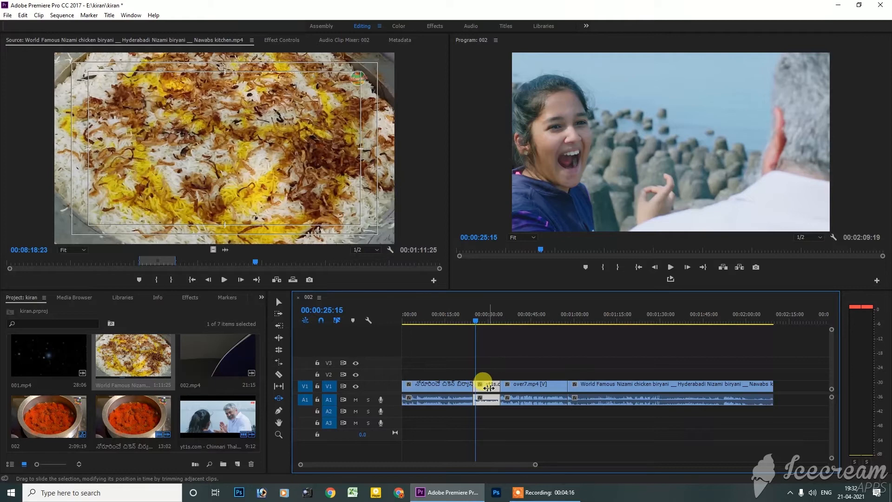
drag(489, 388, 472, 387)
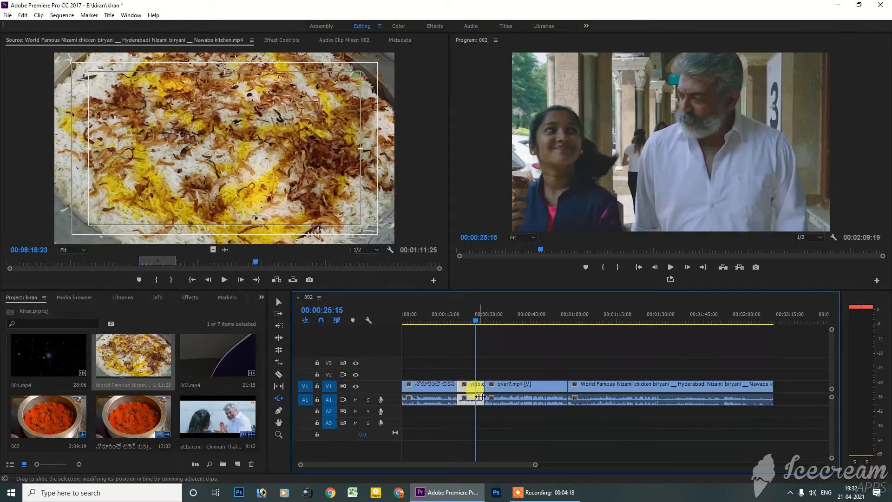
drag(476, 319, 442, 322)
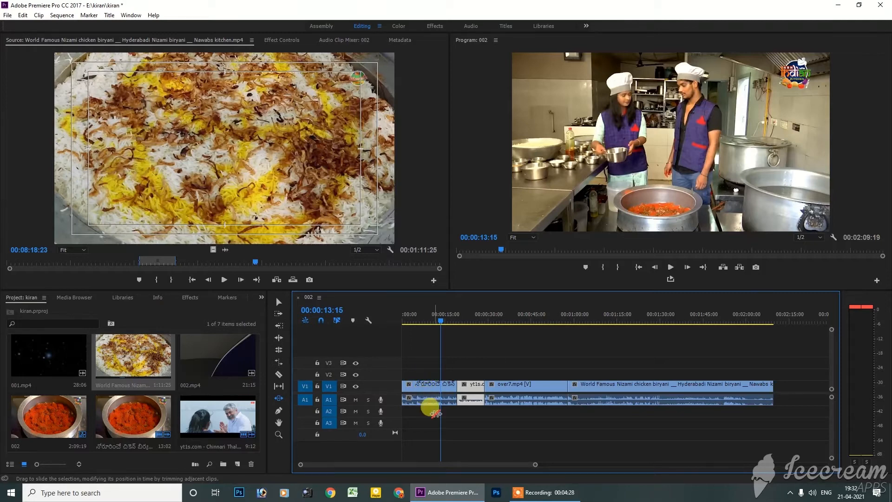
Step: Slide over7.mp4 about 9 seconds earlier so that it covers the whole Chinnari Thalli clip and starts right after the Chicken Dum Biryani clip
click(524, 387)
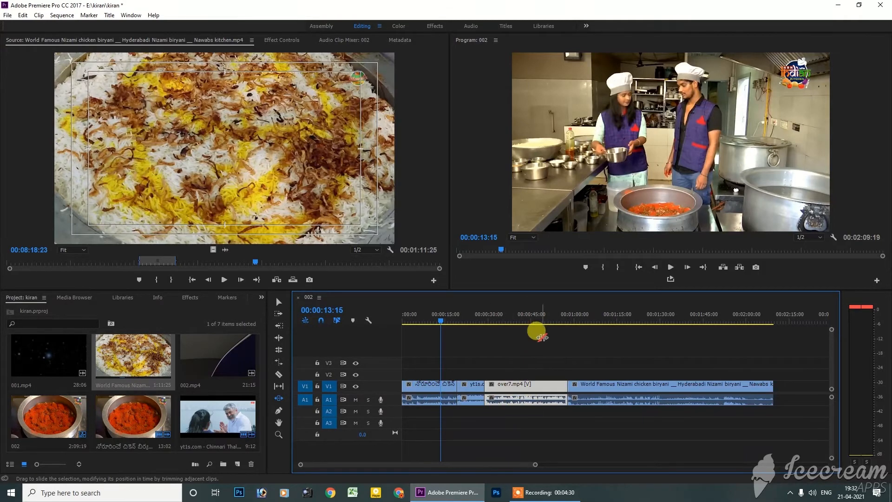
click(544, 321)
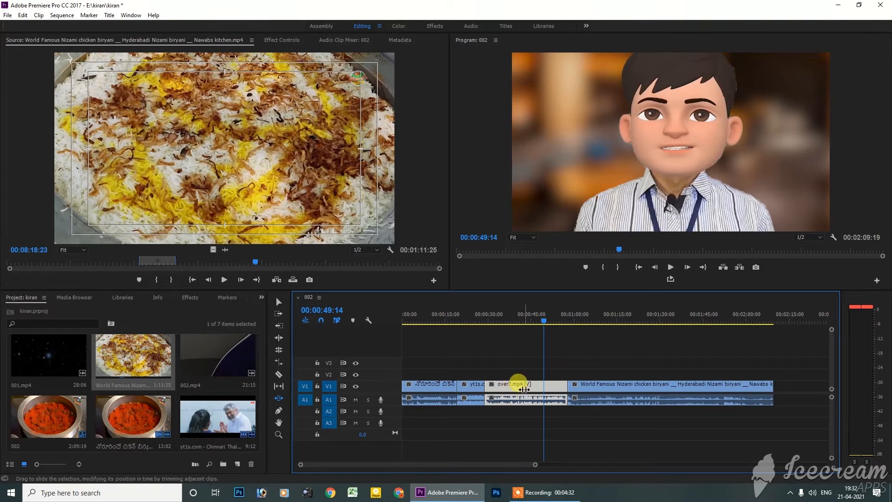
drag(553, 318, 580, 320)
drag(599, 318, 553, 319)
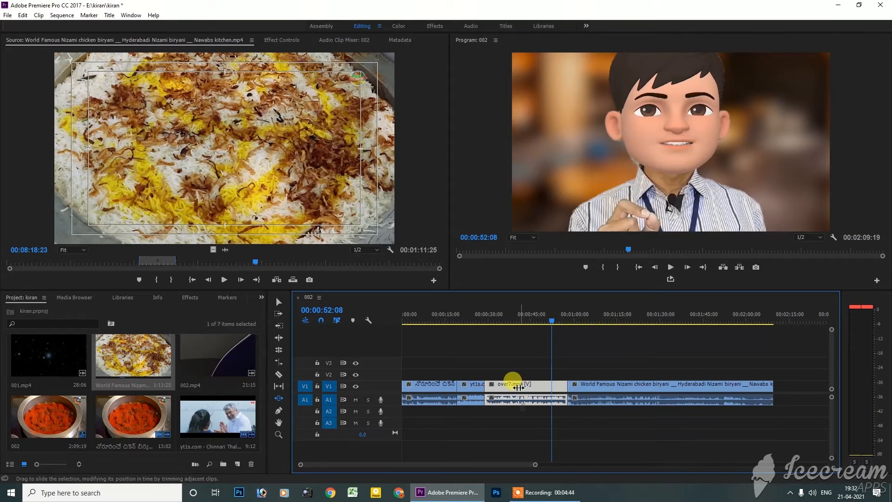
drag(519, 387, 511, 413)
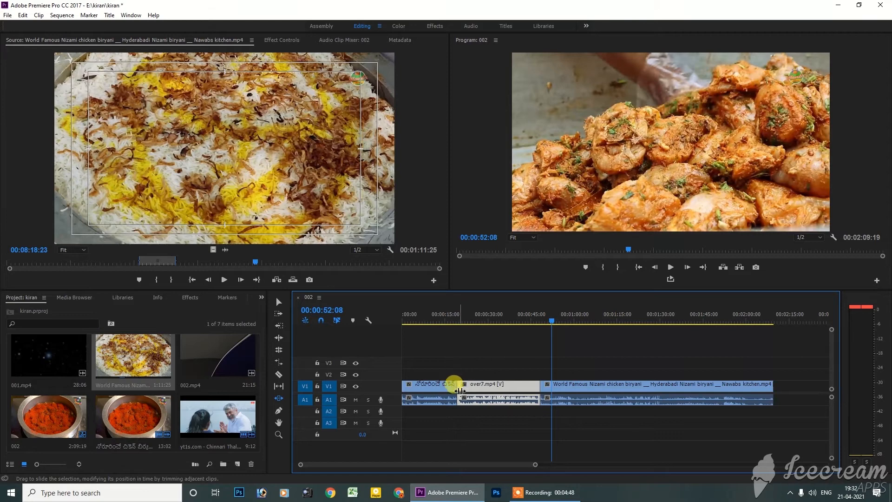
drag(471, 323, 448, 325)
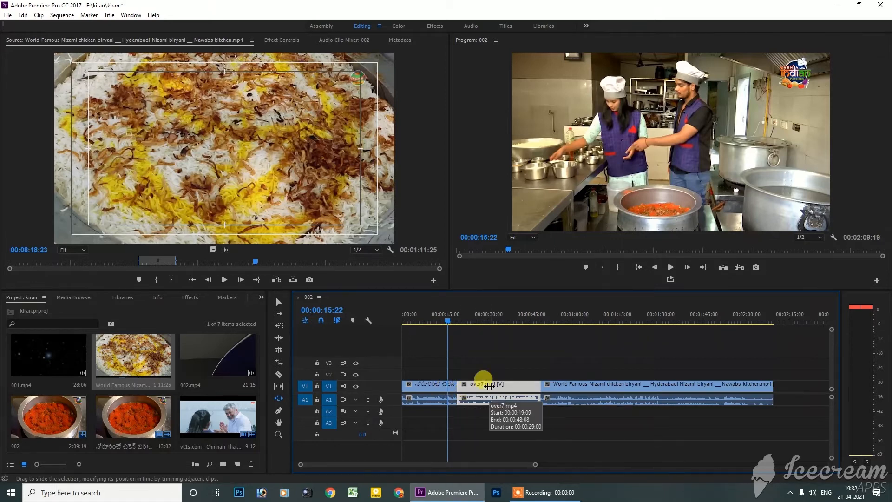
Step: Play sequence 002 from about 00:00:17:06 across the cut from the Chicken Dum Biryani clip into over7.mp4
mouse_move(488, 388)
mouse_down()
mouse_move(522, 387)
mouse_move(472, 389)
mouse_move(495, 396)
mouse_up()
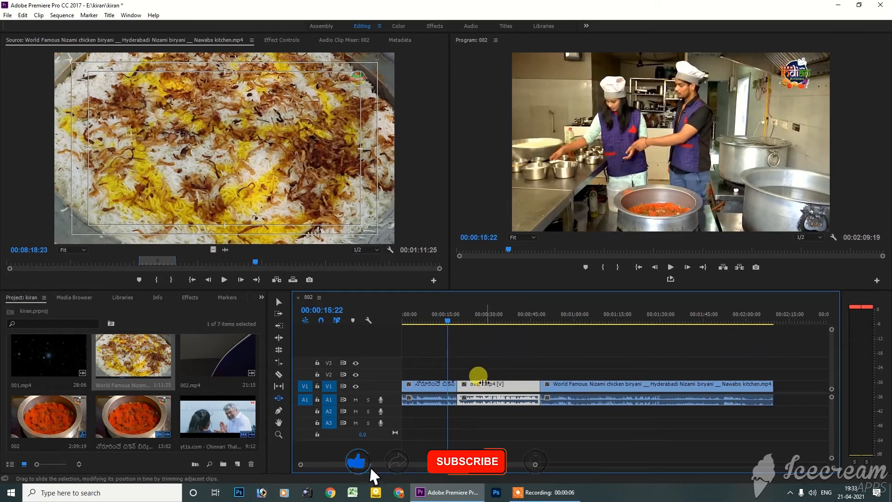
mouse_move(449, 322)
mouse_down()
mouse_move(468, 321)
mouse_move(450, 322)
mouse_up()
key(space)
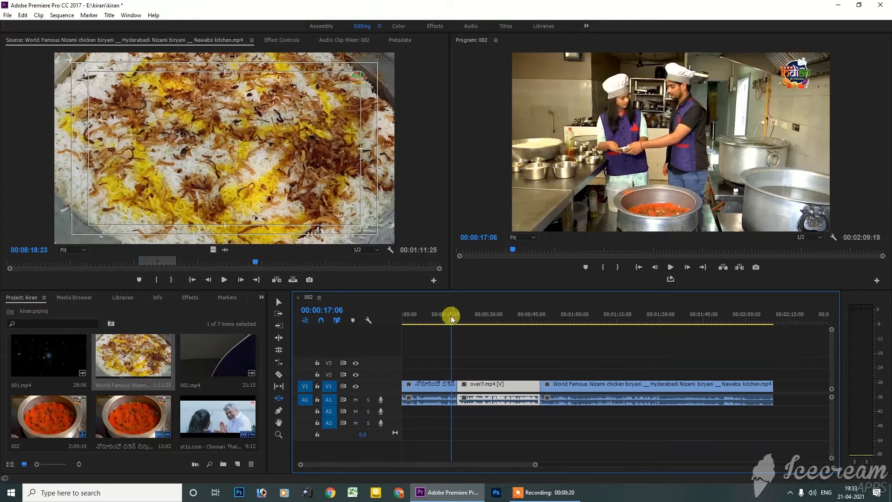
key(space)
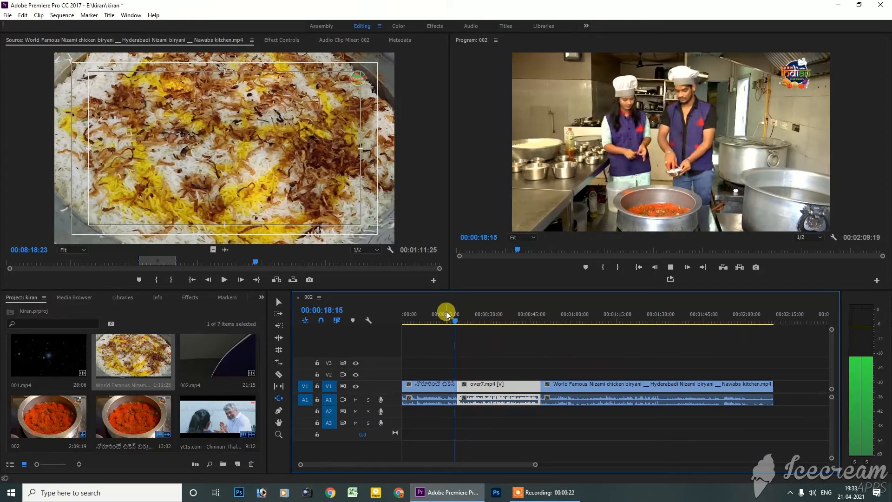
key(space)
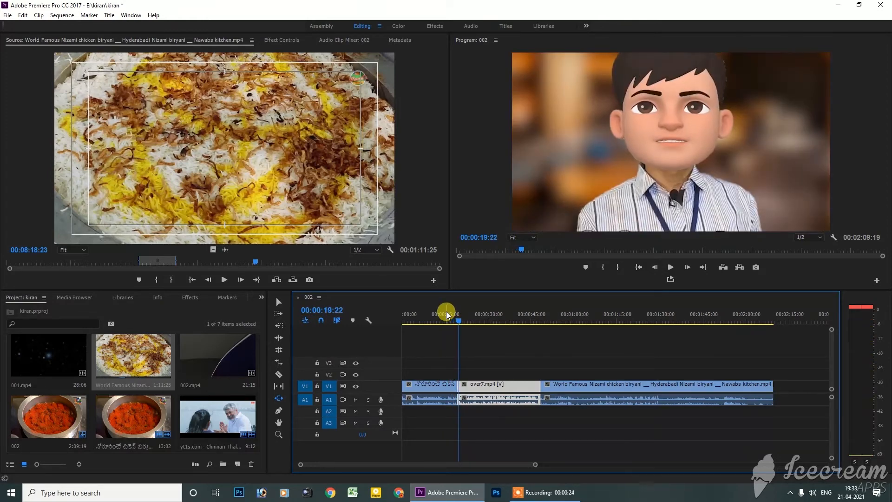
Step: Slide over7.mp4 about 10 seconds later to bring back the Chinnari Thalli clip, and check the sequence end and the cut after over7.mp4
mouse_move(488, 388)
mouse_down()
mouse_move(510, 386)
mouse_move(492, 380)
mouse_up()
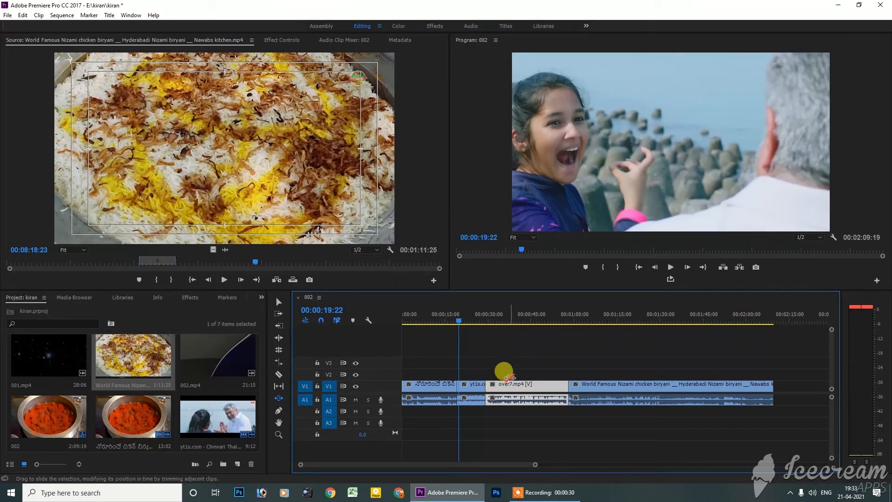
click(765, 317)
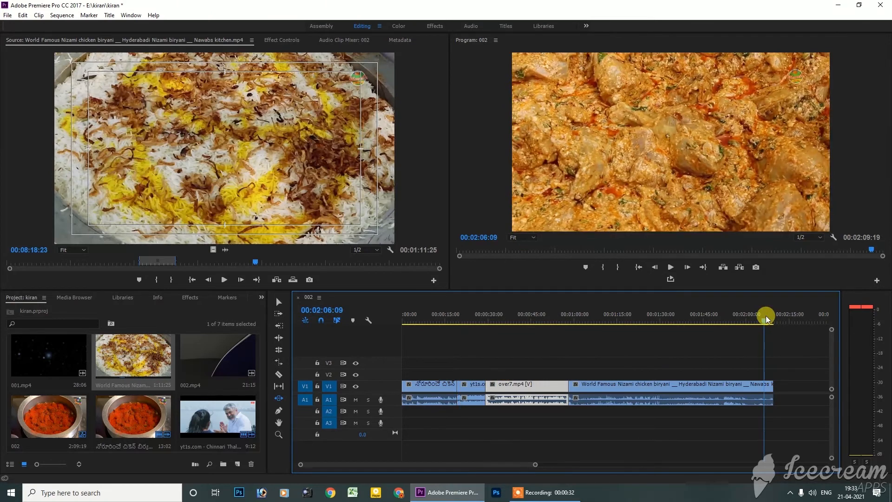
key(End)
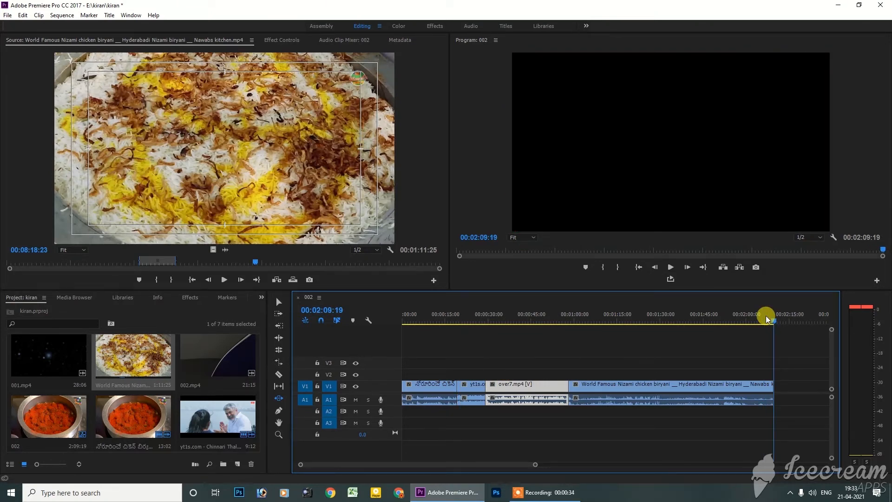
key(Up)
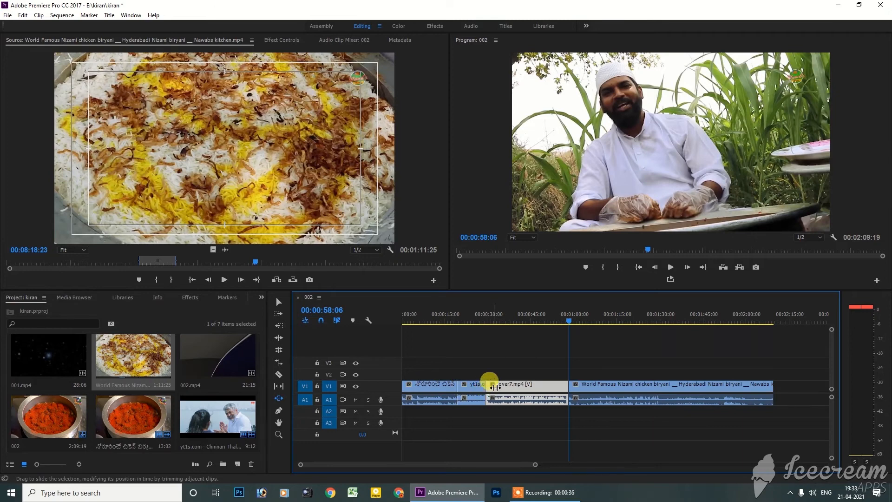
Step: Slide over7.mp4 about 3 seconds earlier and the Chinnari Thalli clip about 2 seconds later, and view the sequence at 00:00:39:21
drag(518, 387, 503, 391)
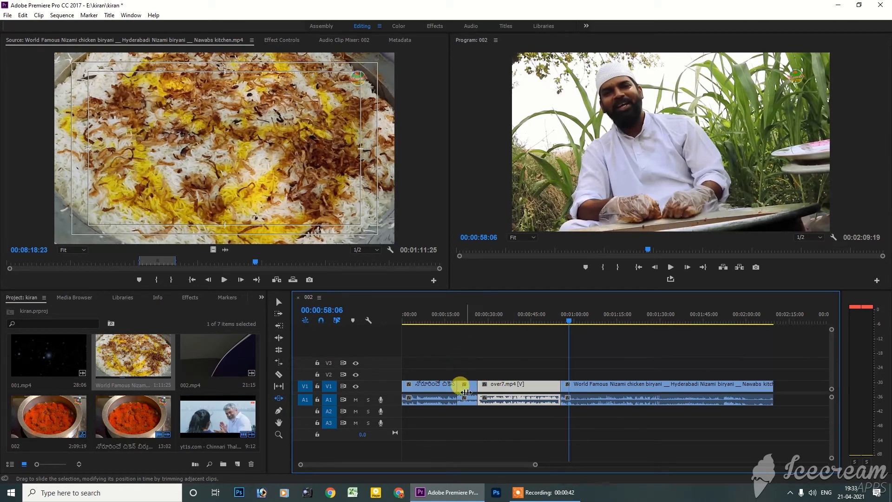
drag(465, 387, 471, 394)
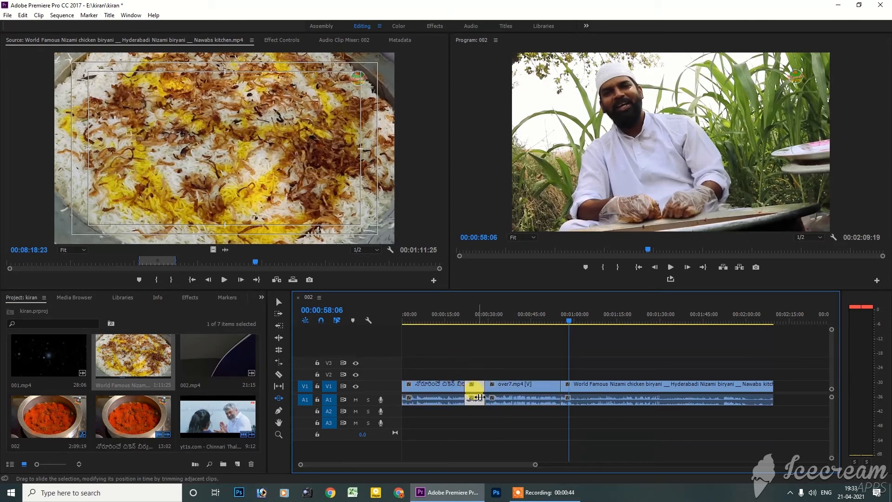
click(517, 322)
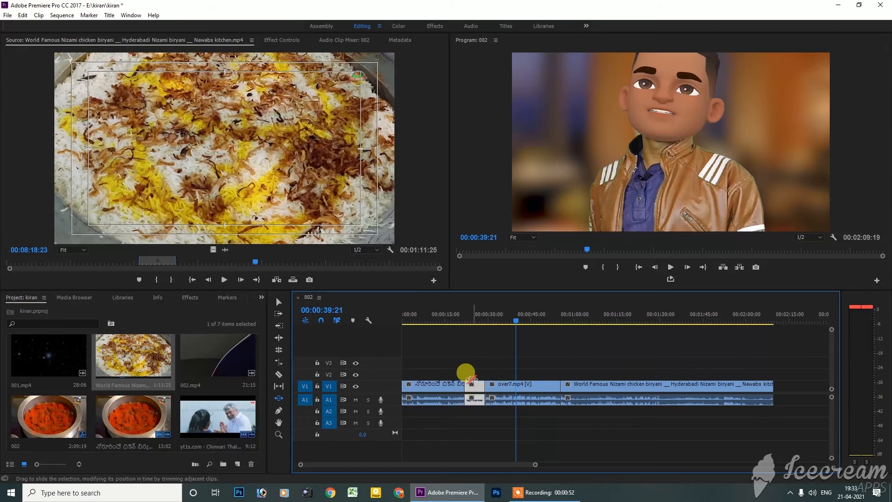
Step: Slide over7.mp4 about 3 seconds later to lengthen the Chinnari Thalli clip, and check the sequence around 00:00:26:22
drag(528, 388, 437, 370)
drag(501, 388, 531, 385)
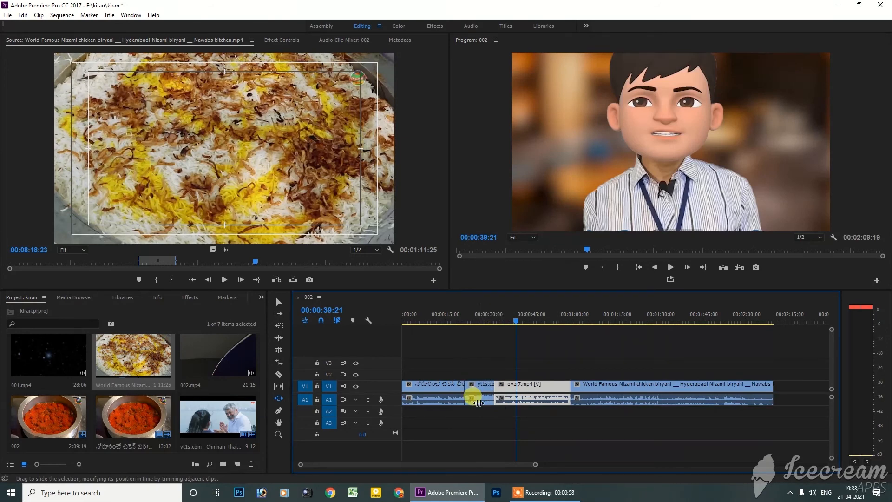
drag(530, 321, 478, 328)
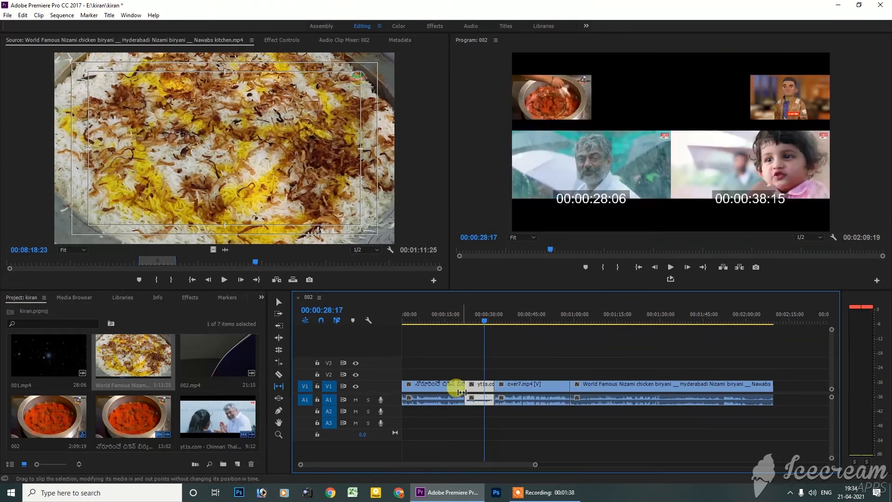
drag(457, 388, 455, 388)
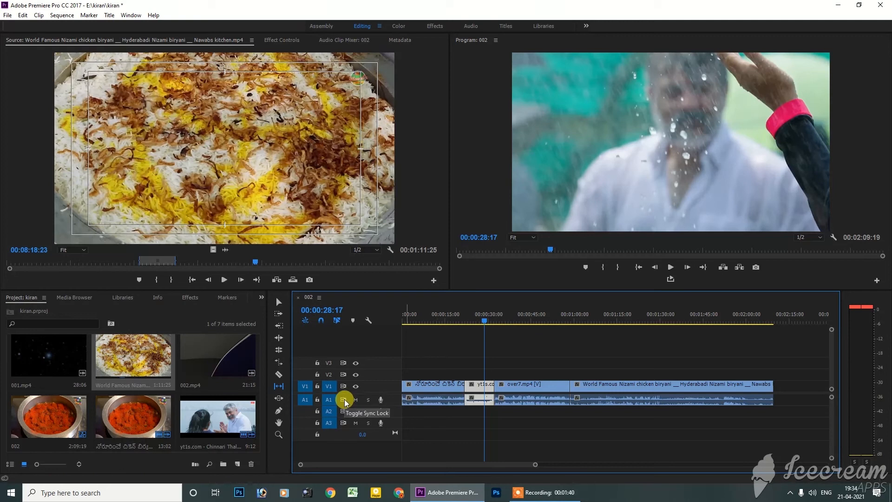